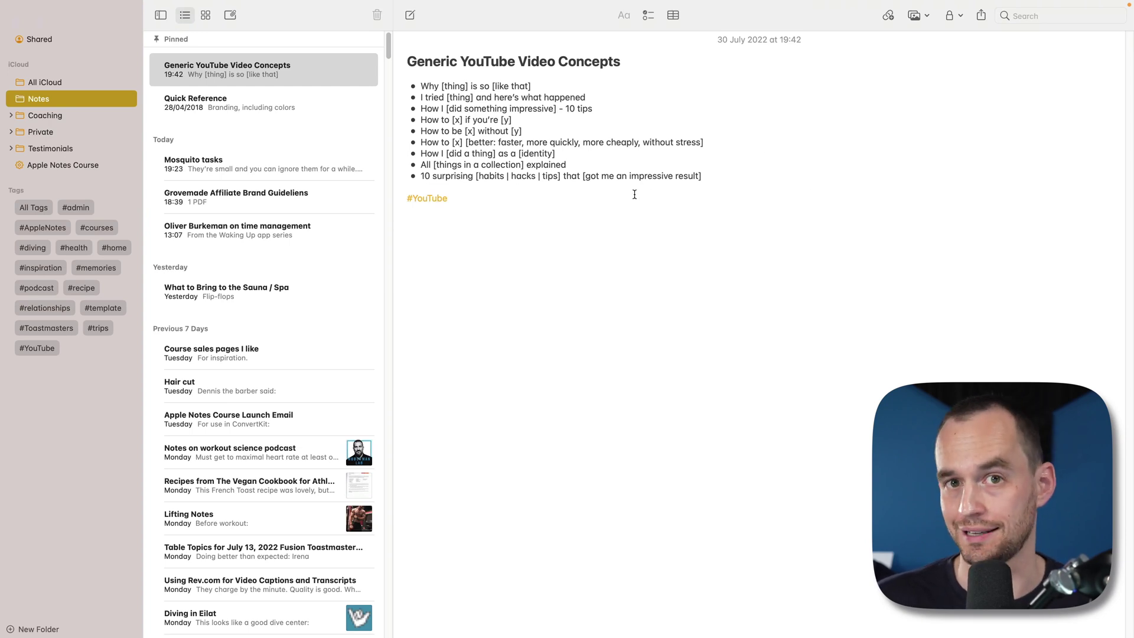
- Start a new smart folder, review its filter types, and name it 'Coaching Checklists'
{"action": "left_click", "coordinate": [55, 629]}
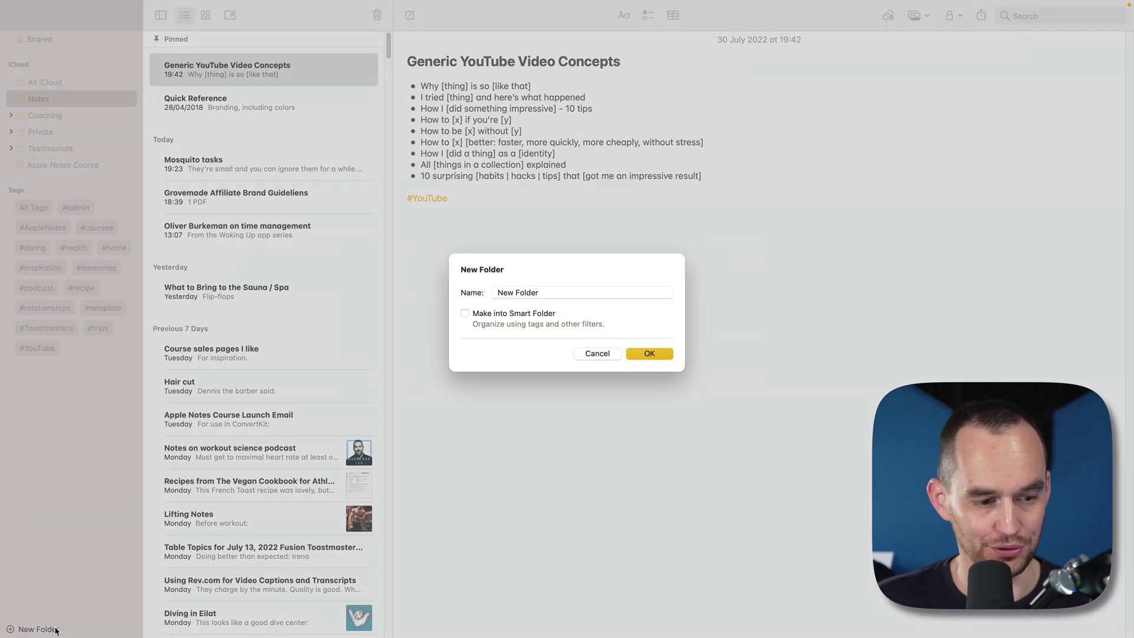
{"action": "left_click", "coordinate": [514, 316]}
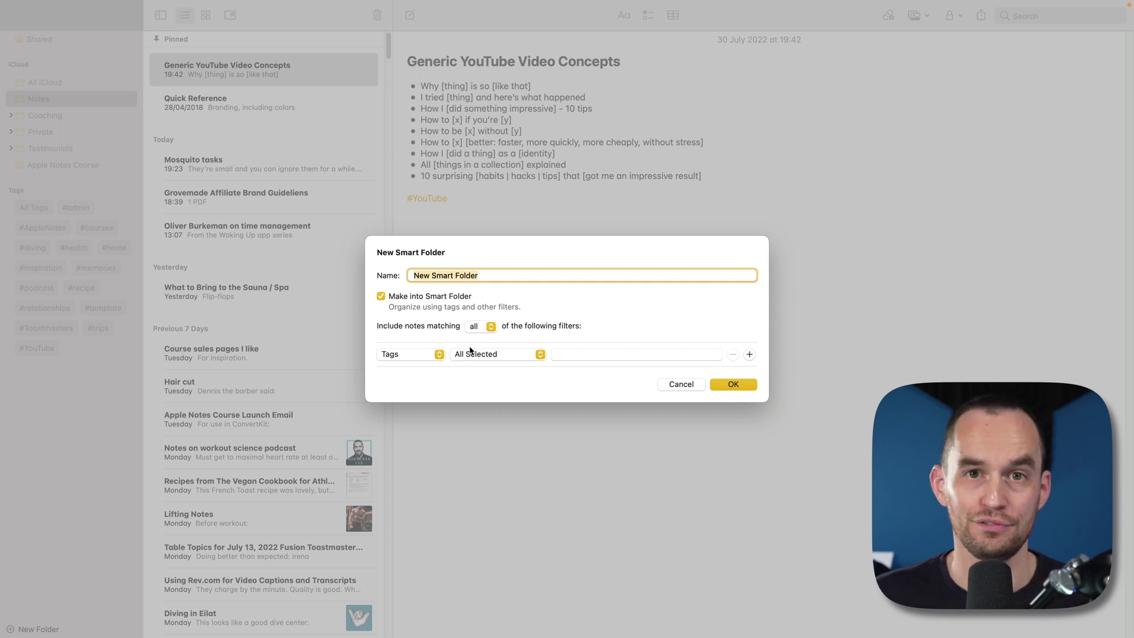
{"action": "left_click", "coordinate": [427, 354]}
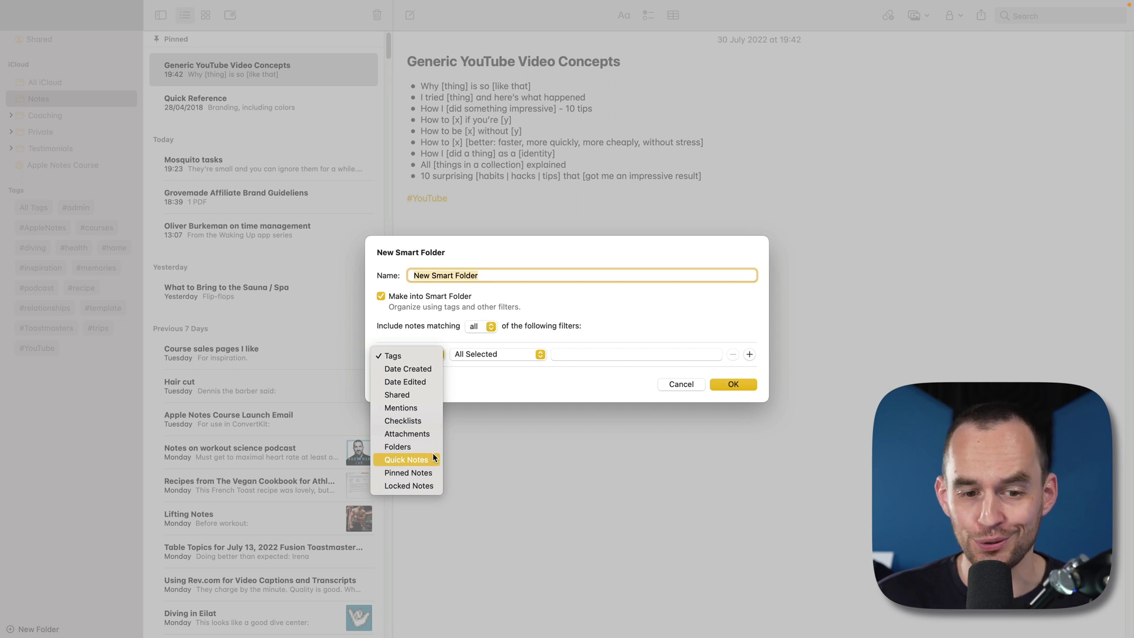
{"action": "left_click", "coordinate": [531, 378]}
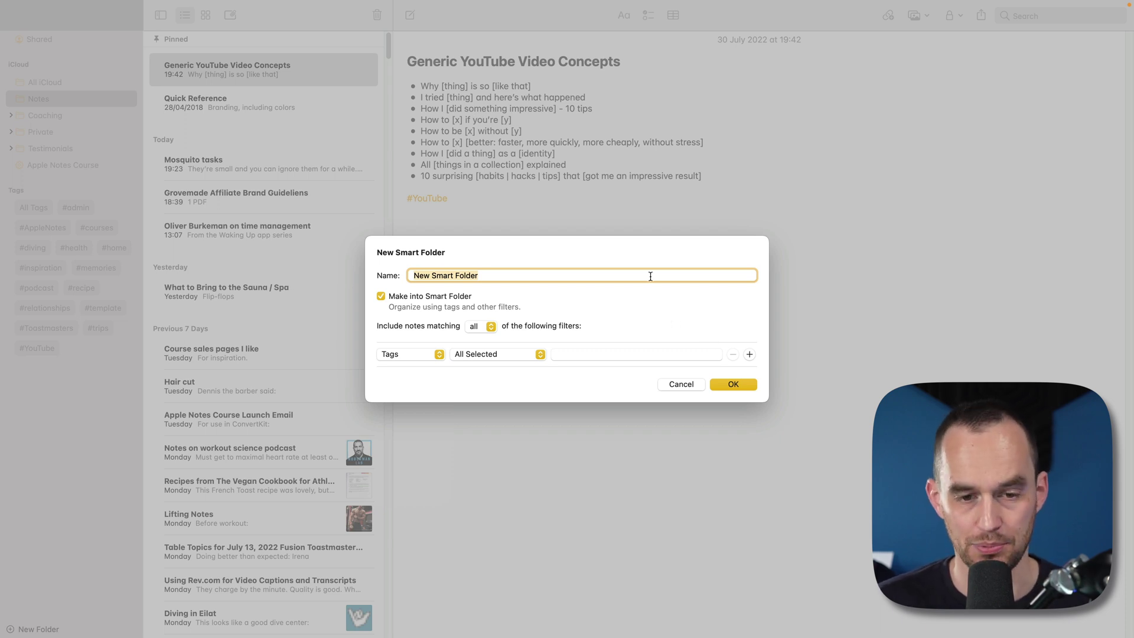
{"action": "type", "text": "Coaching Checklist"}
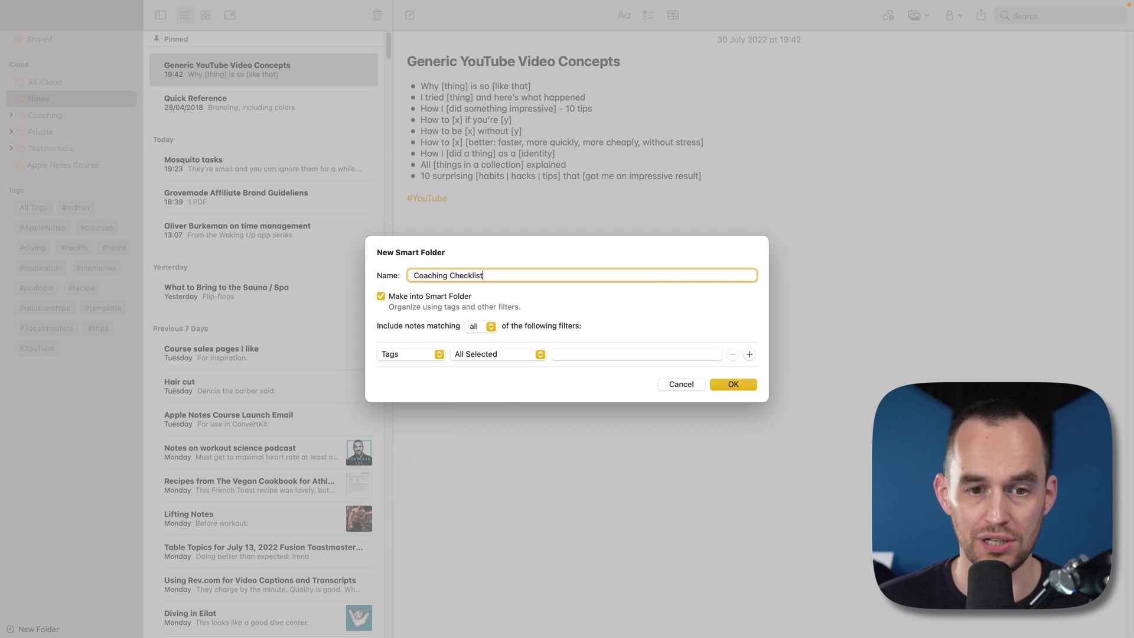
{"action": "type", "text": "s"}
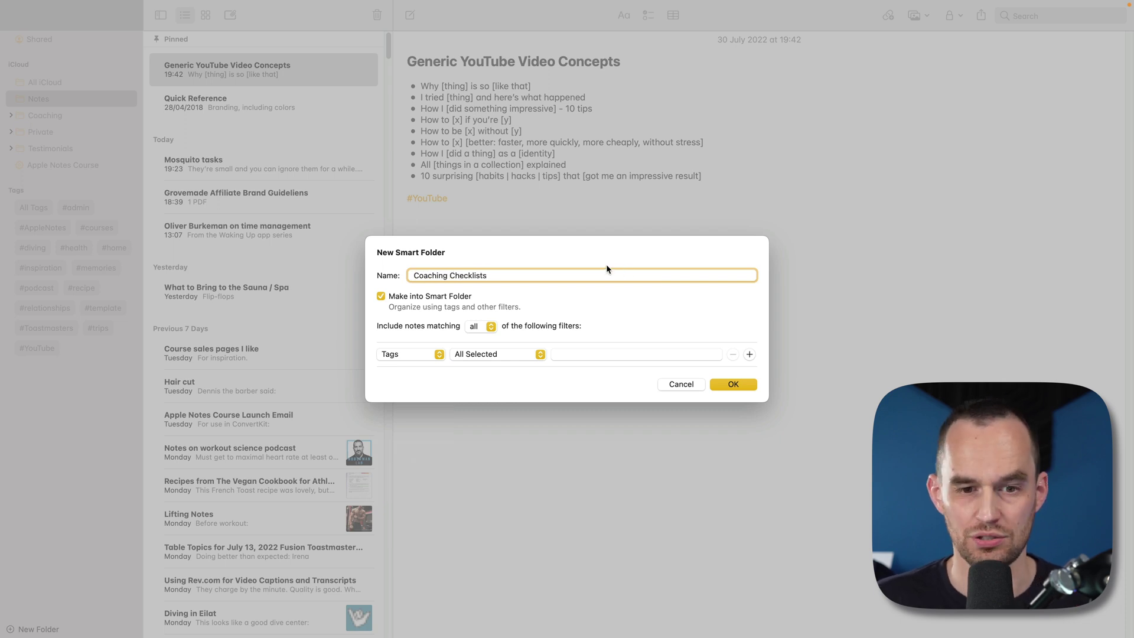
- Change the first filter to Folders, including the Coaching folder
{"action": "left_click", "coordinate": [437, 353]}
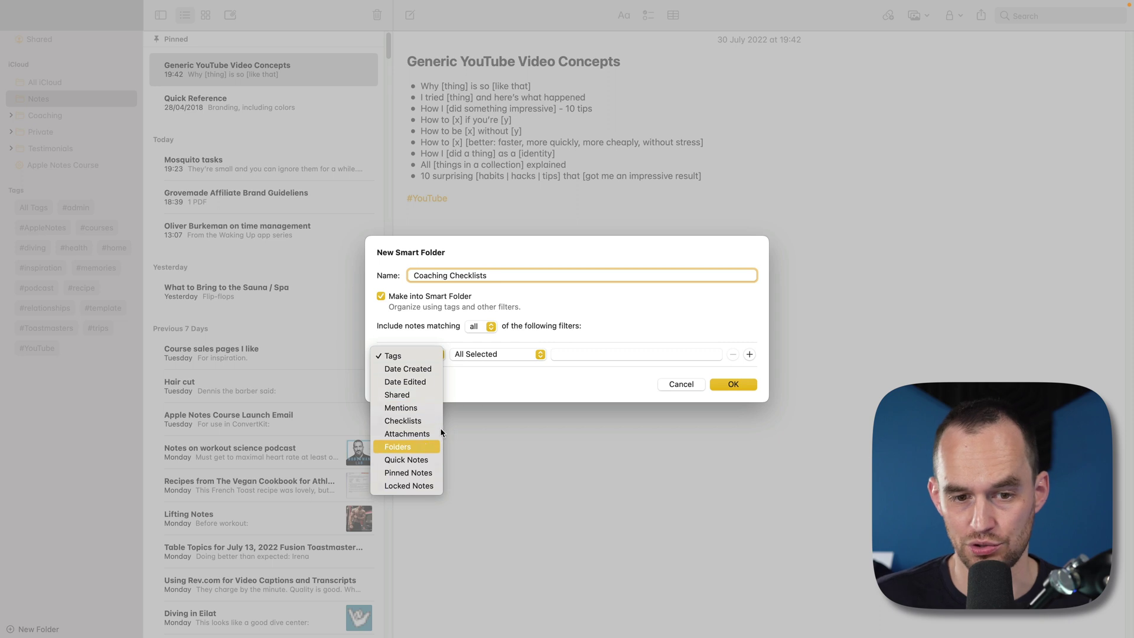
{"action": "left_click", "coordinate": [407, 447]}
{"action": "left_click", "coordinate": [483, 347]}
{"action": "left_click", "coordinate": [506, 348]}
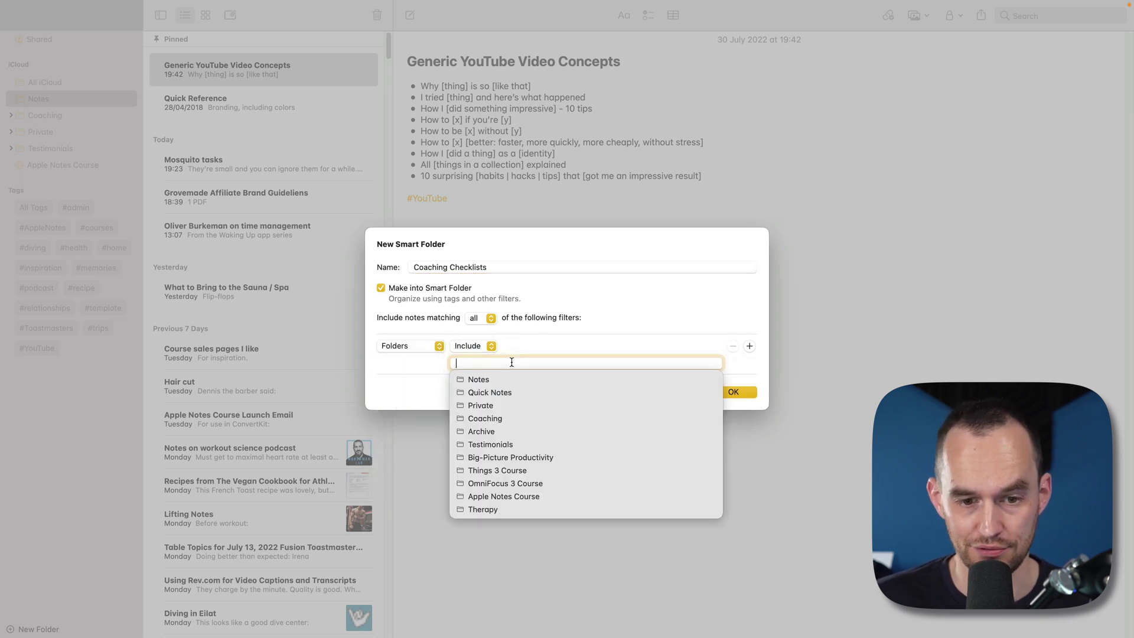
{"action": "type", "text": "coac"}
{"action": "key", "text": "Return"}
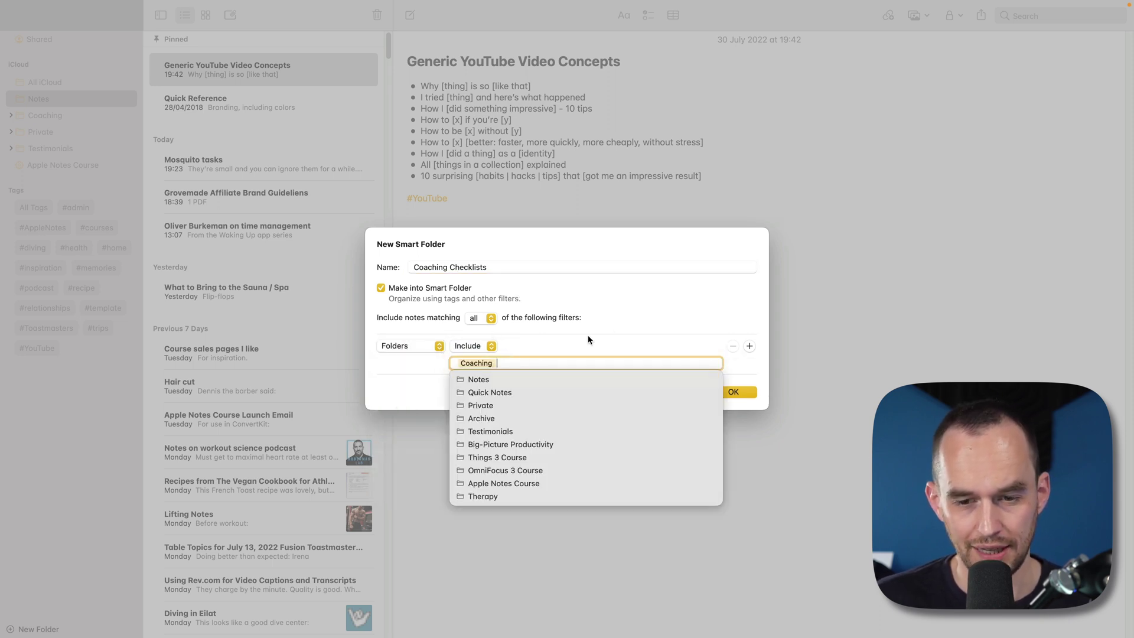
- Add a second filter for notes with any checklist and create the smart folder
{"action": "left_click", "coordinate": [750, 346]}
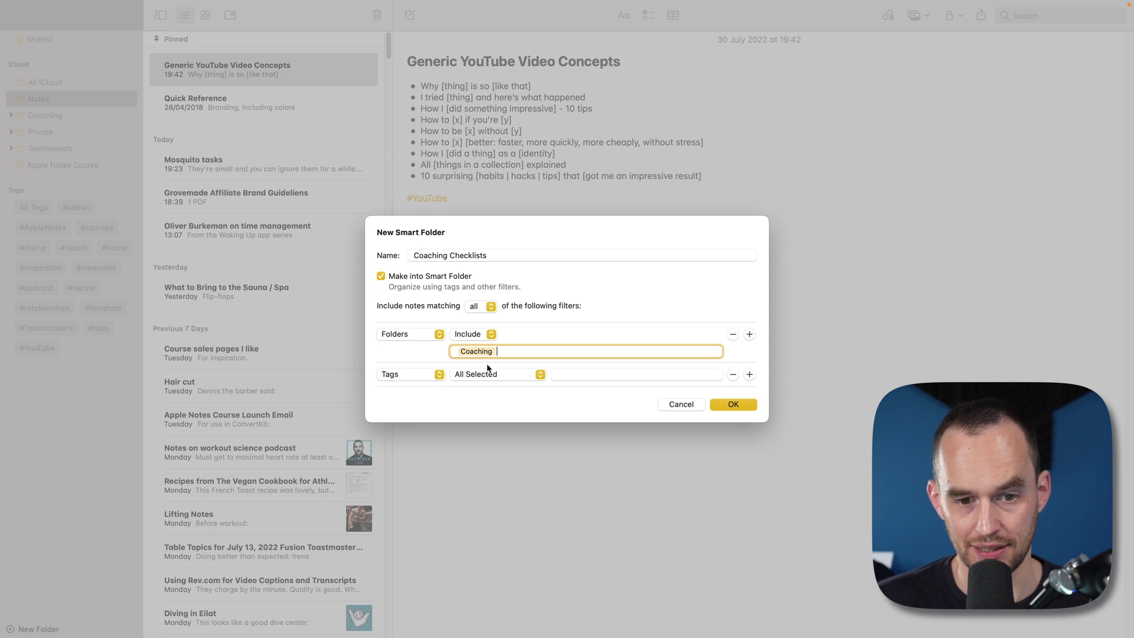
{"action": "left_click", "coordinate": [415, 379]}
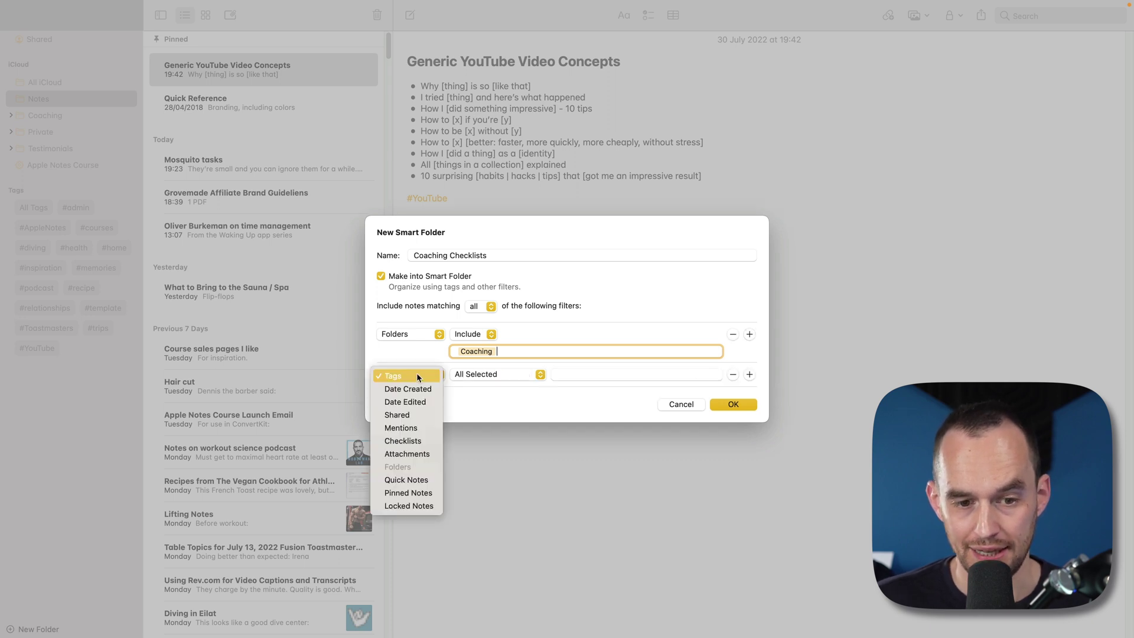
{"action": "left_click", "coordinate": [407, 437]}
{"action": "left_click", "coordinate": [499, 374]}
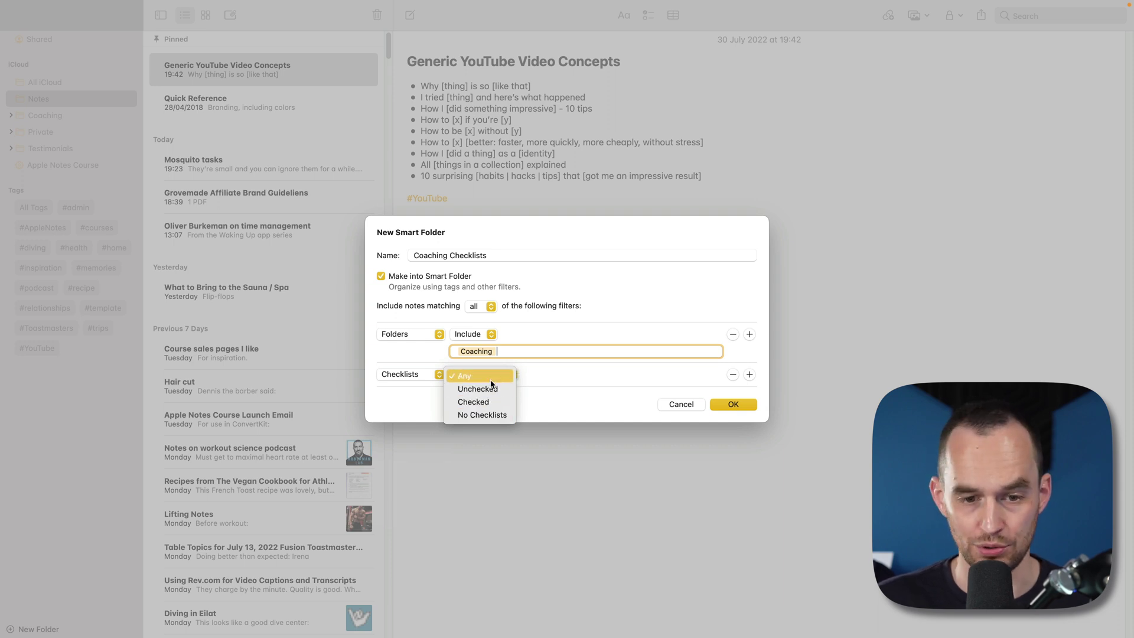
{"action": "left_click", "coordinate": [498, 375]}
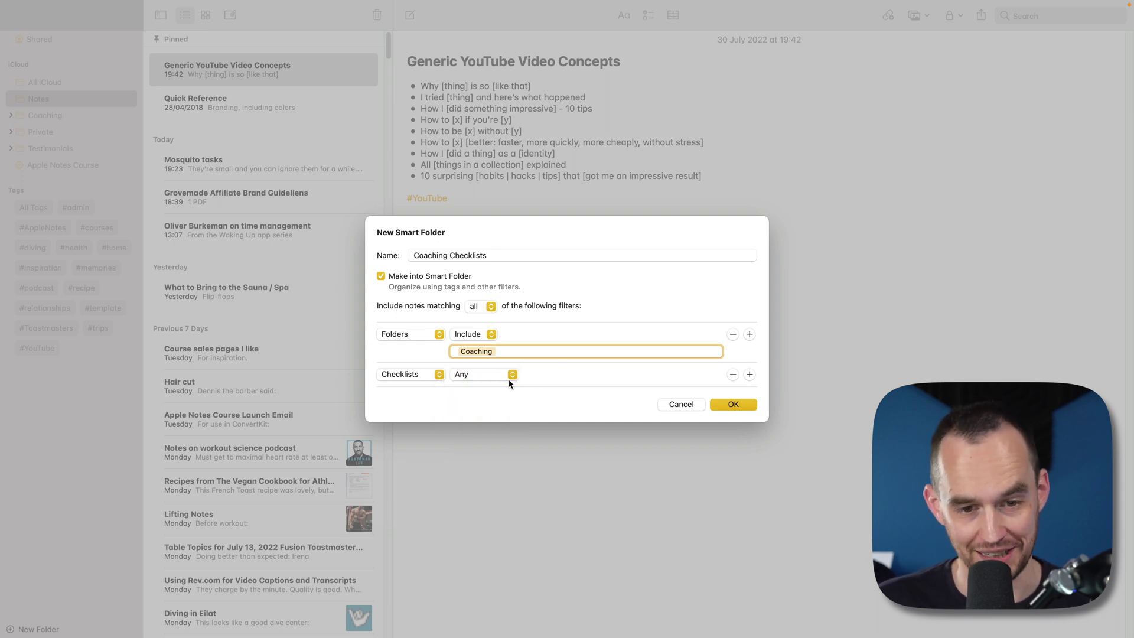
{"action": "left_click", "coordinate": [751, 406]}
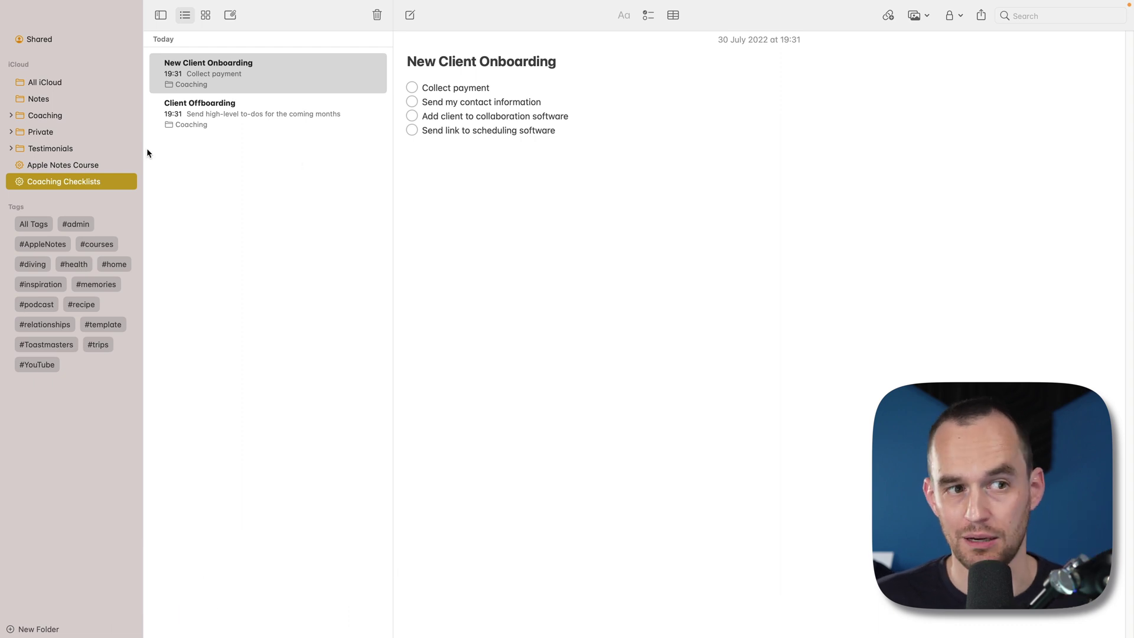
{"action": "left_click", "coordinate": [45, 100]}
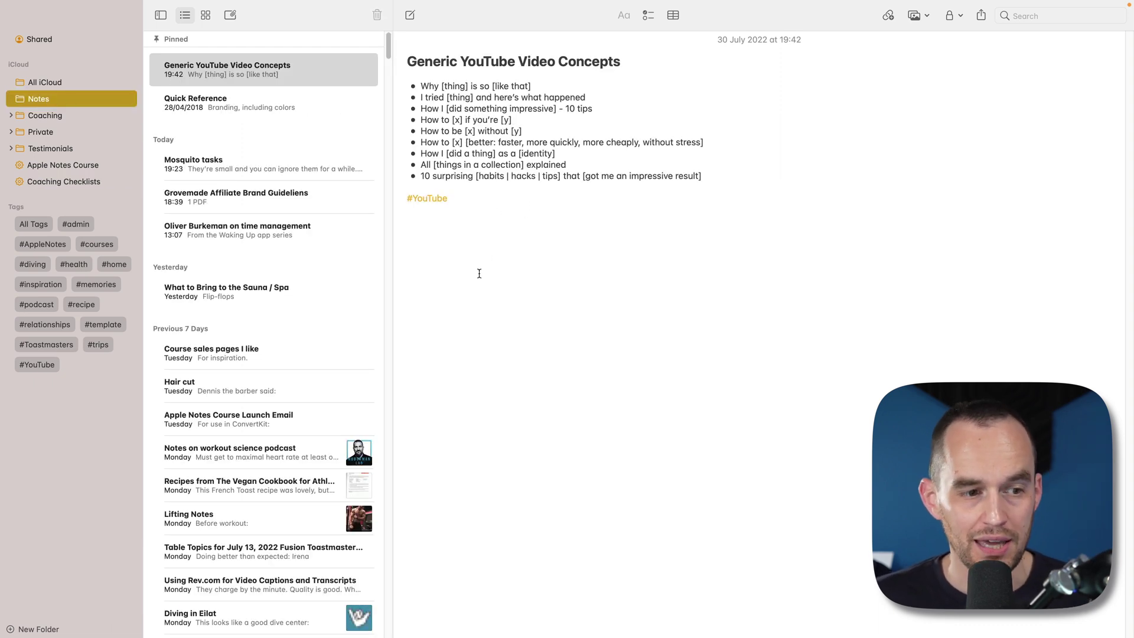
- Filter notes by the #YouTube and #inspiration tags, matching Any Selected
{"action": "left_click", "coordinate": [40, 363]}
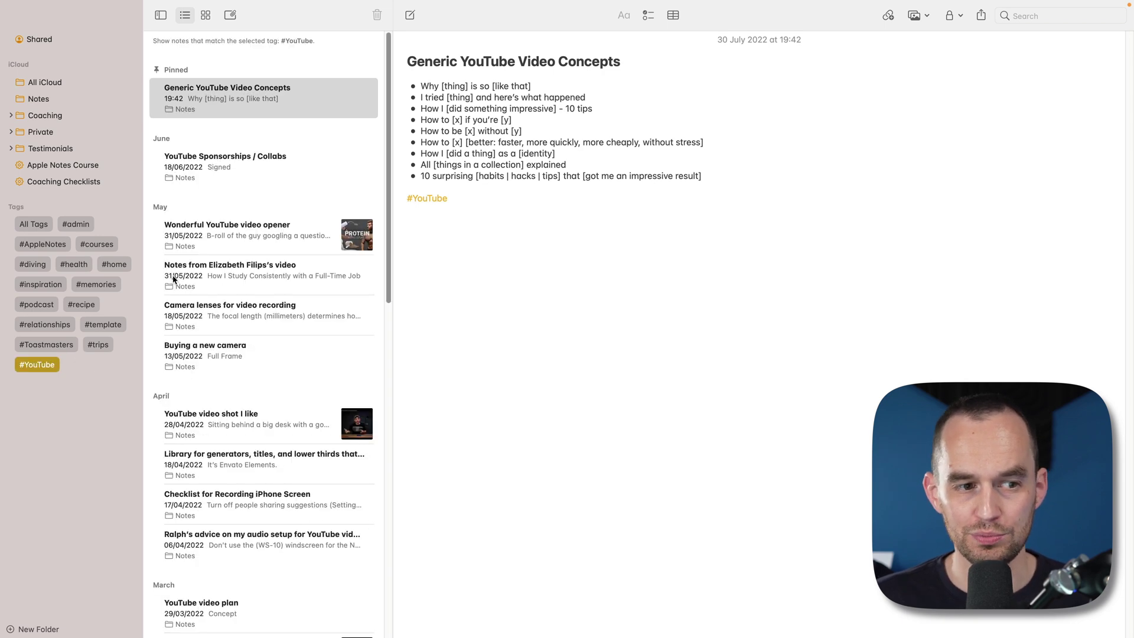
{"action": "left_click", "coordinate": [47, 286]}
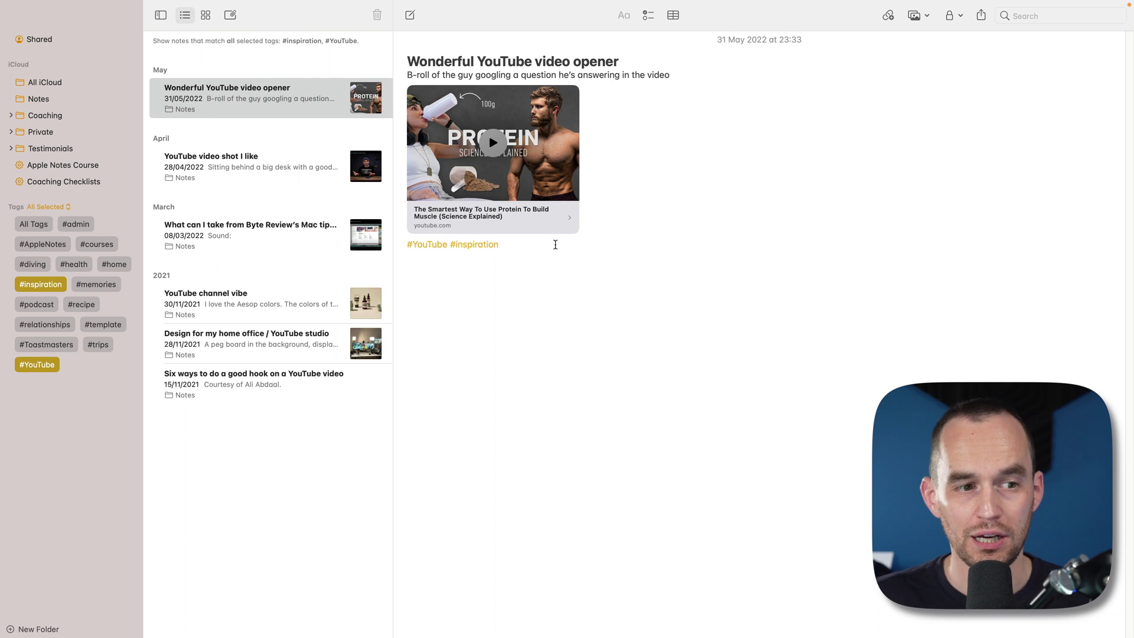
{"action": "left_click", "coordinate": [49, 285]}
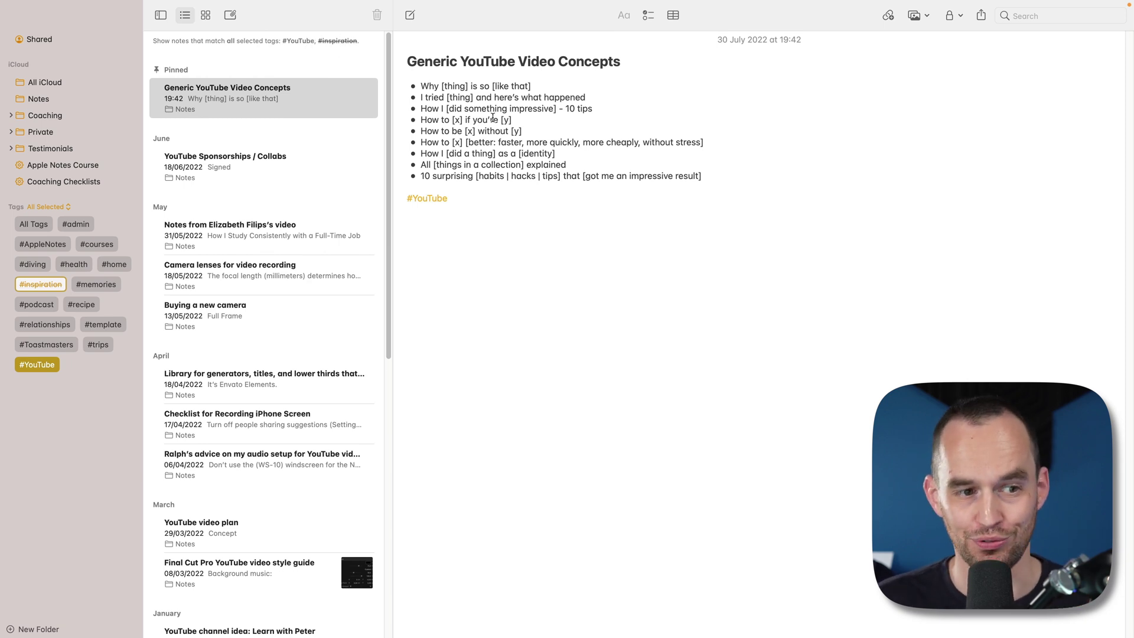
{"action": "left_click", "coordinate": [52, 284]}
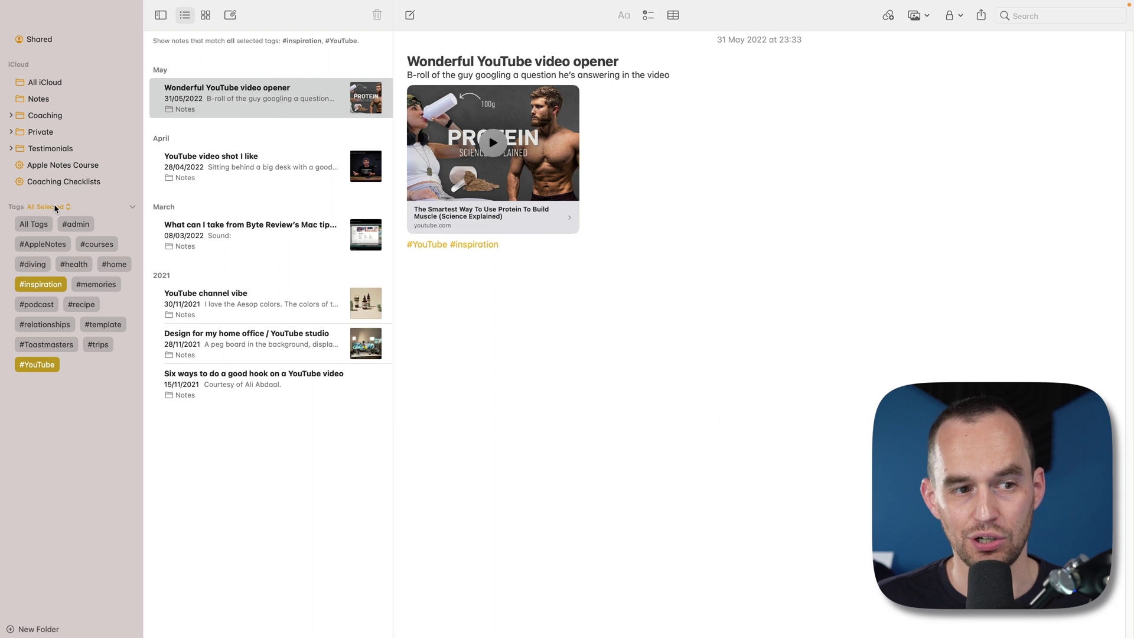
{"action": "left_click", "coordinate": [55, 207]}
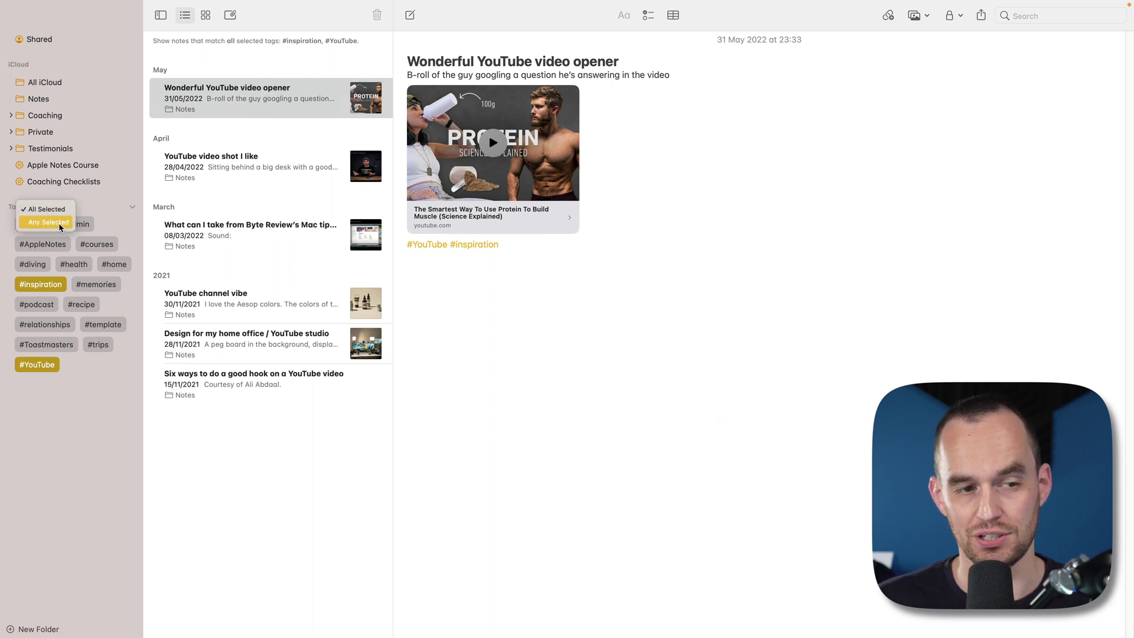
{"action": "left_click", "coordinate": [61, 228]}
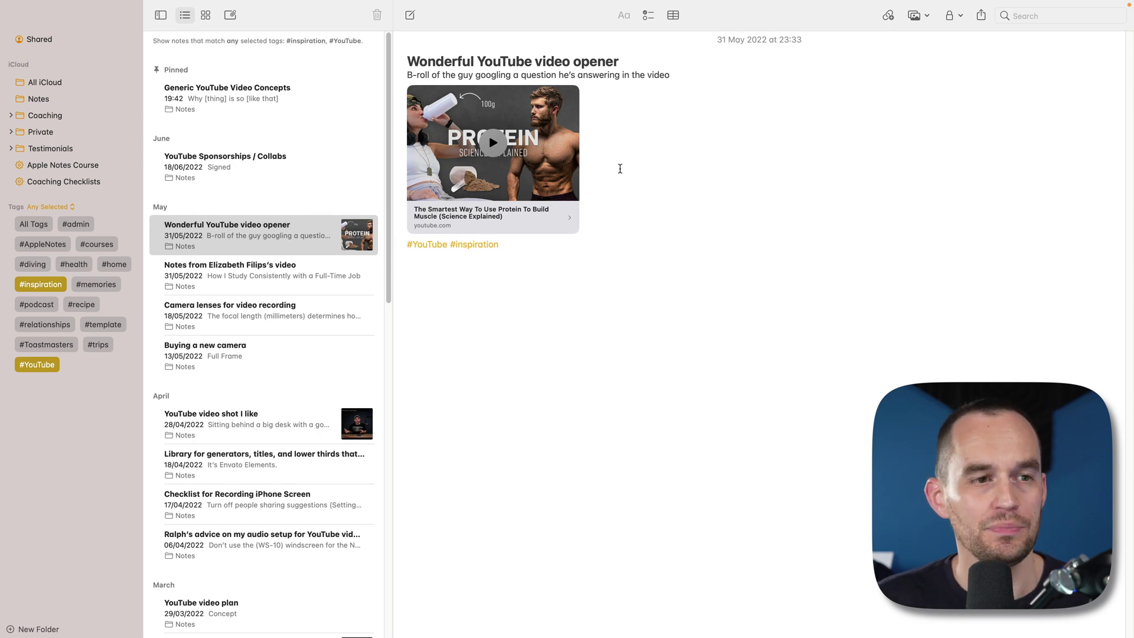
- Open the Generic YouTube Video Concepts note from the unfiltered Notes folder
{"action": "left_click", "coordinate": [45, 104]}
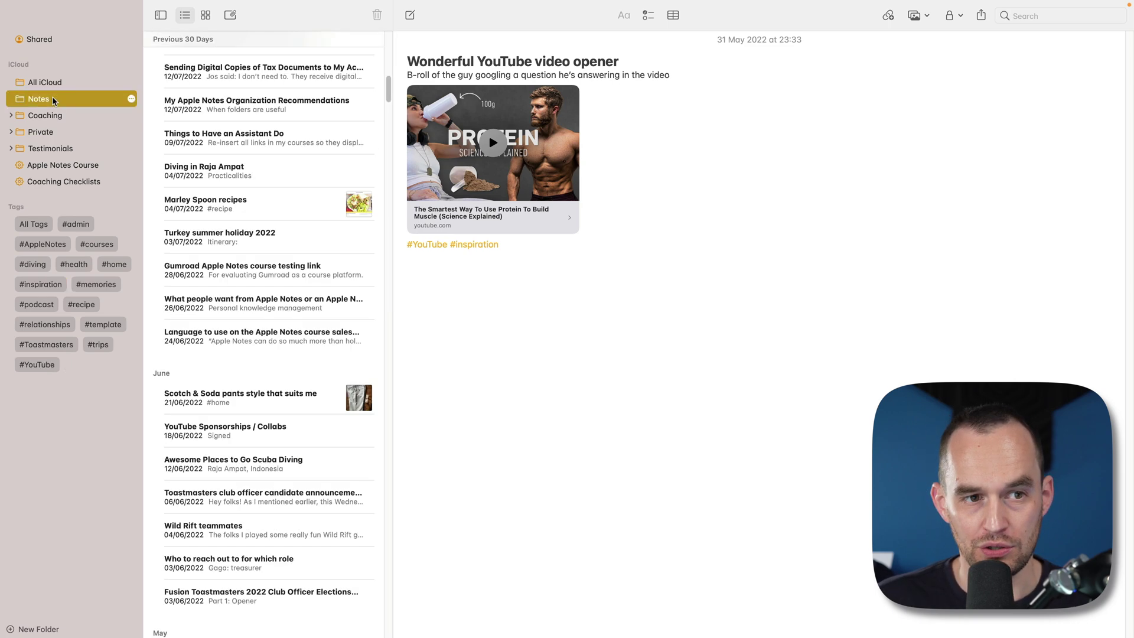
{"action": "left_click_drag", "start_coordinate": [390, 106], "coordinate": [390, 45]}
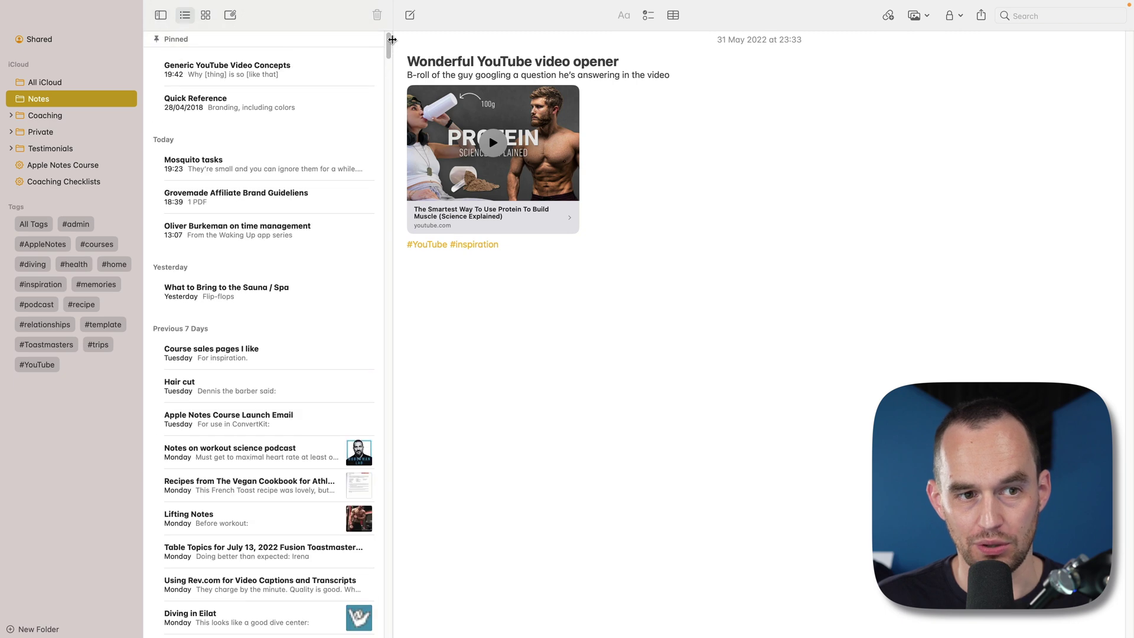
{"action": "left_click", "coordinate": [324, 68]}
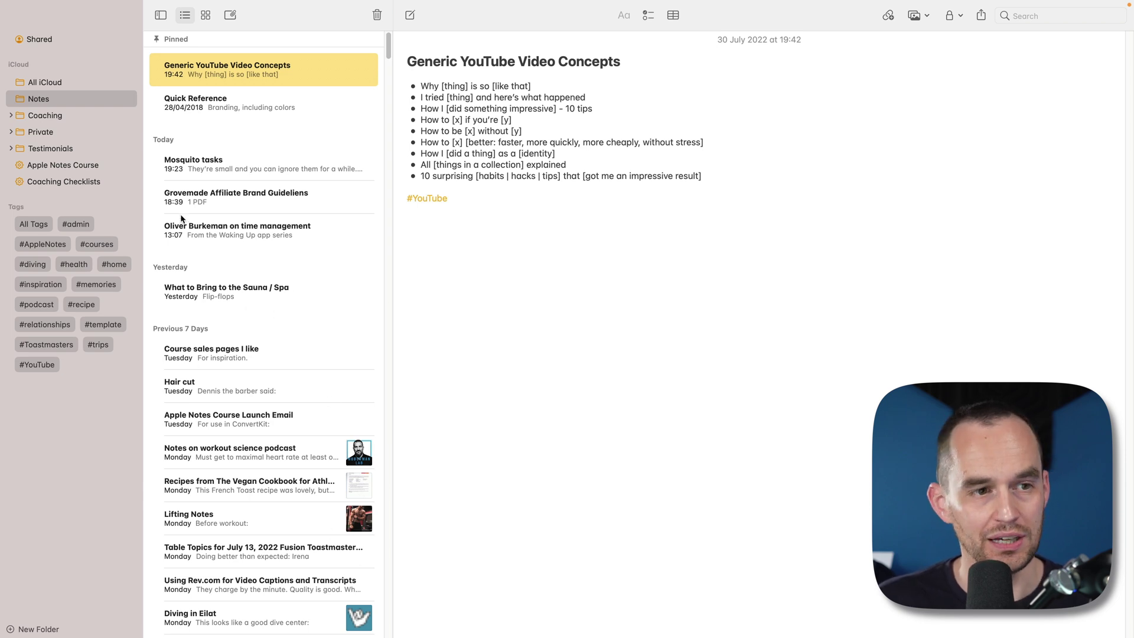
- Turn 'Group notes by date' off and back on in Notes Settings
{"action": "left_click", "coordinate": [52, 7]}
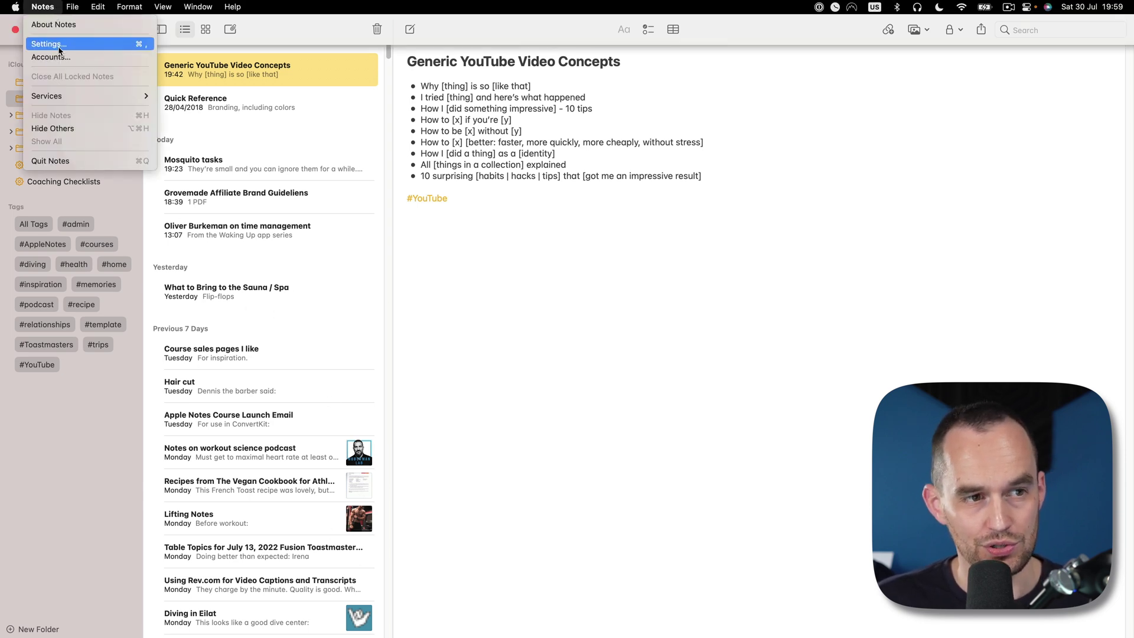
{"action": "left_click", "coordinate": [49, 44]}
{"action": "left_click_drag", "start_coordinate": [572, 14], "coordinate": [778, 76]}
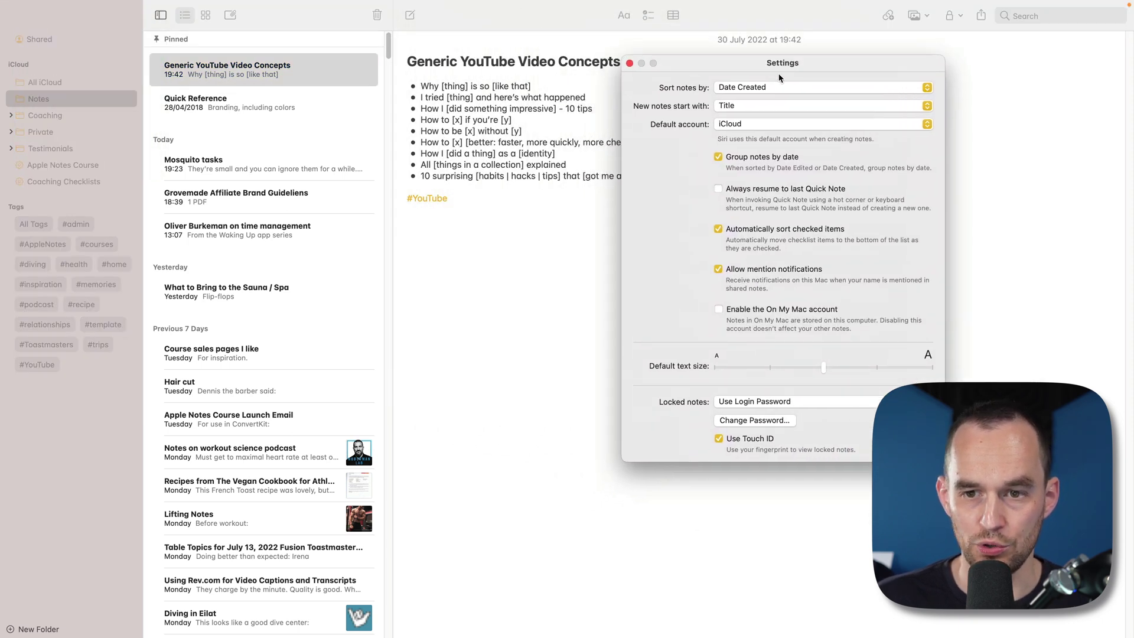
{"action": "left_click", "coordinate": [771, 157]}
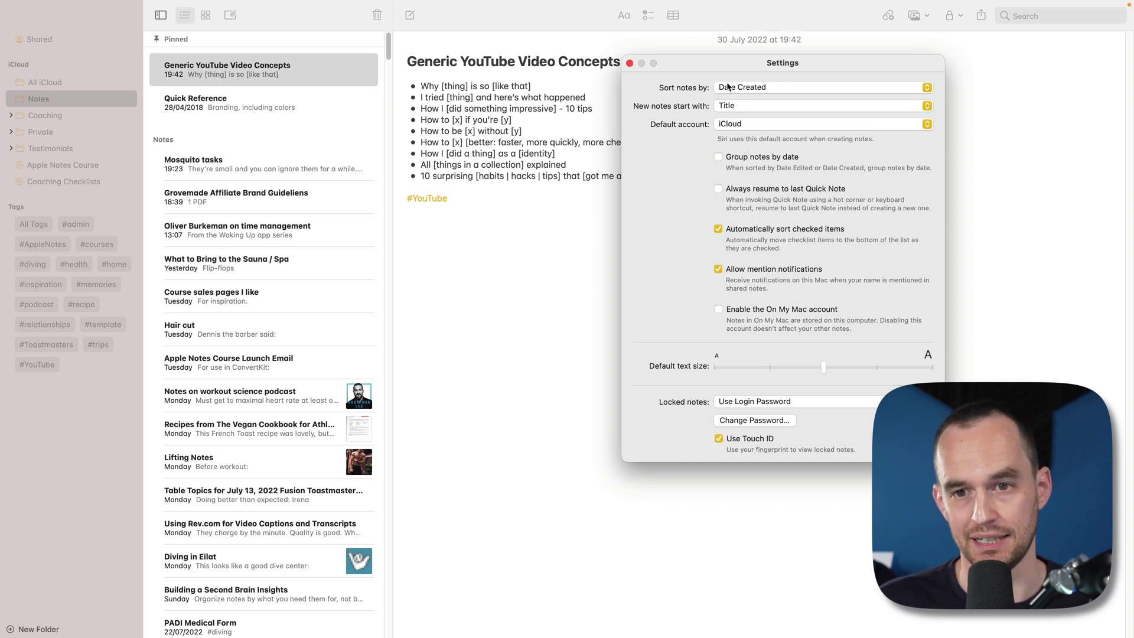
{"action": "left_click", "coordinate": [760, 156]}
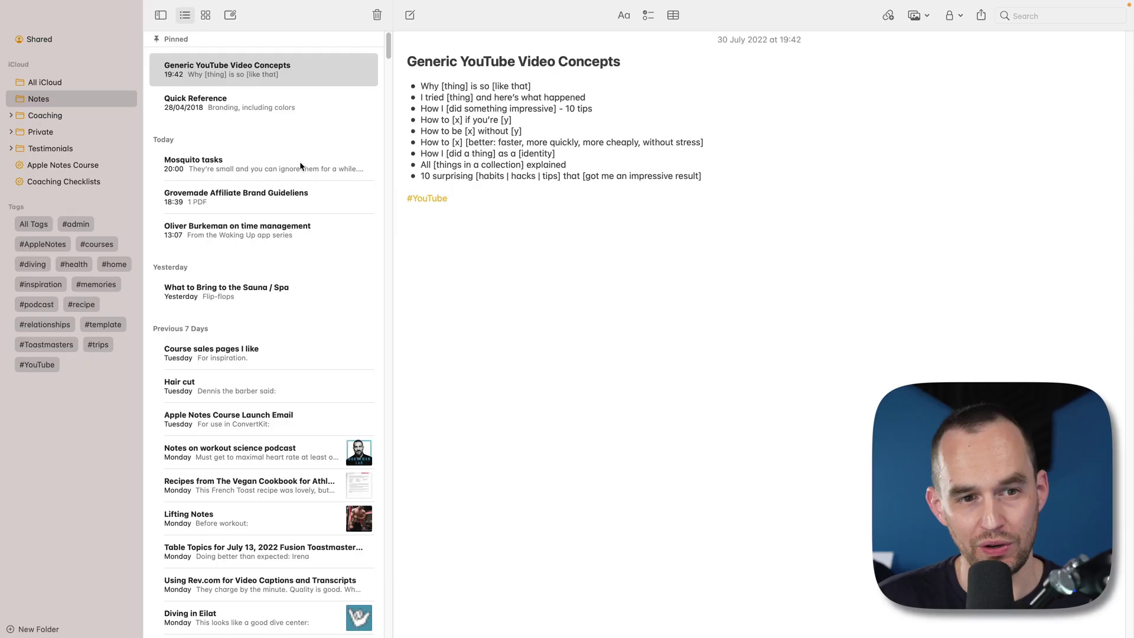
- Begin a Collaborate invite-with-link for the Mosquito tasks note, then cancel it
{"action": "left_click", "coordinate": [269, 168]}
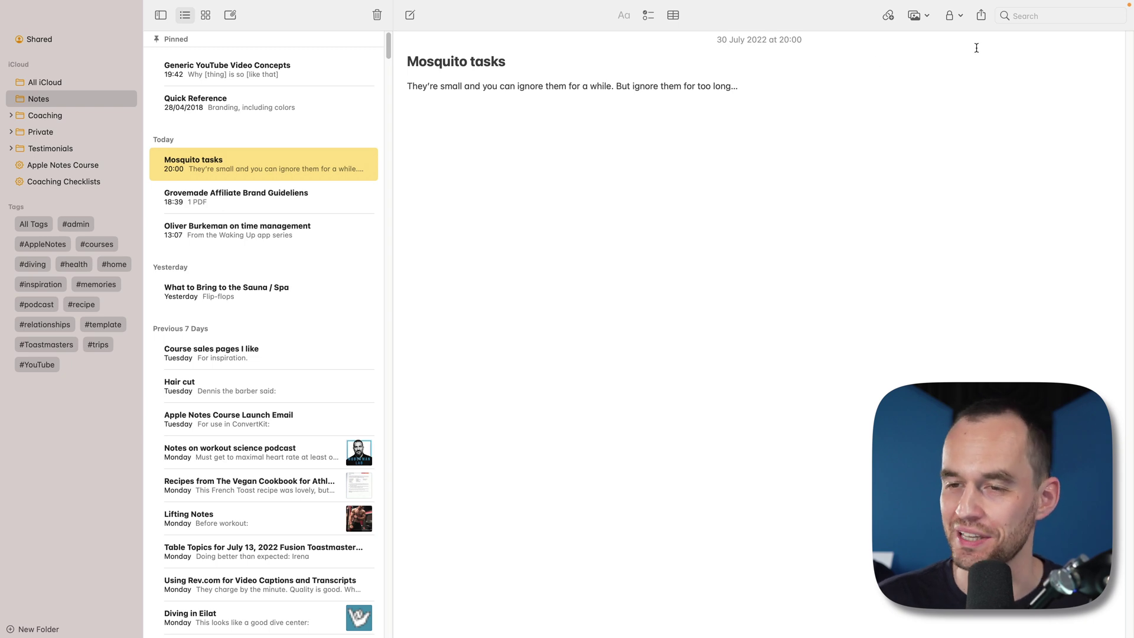
{"action": "left_click", "coordinate": [981, 15]}
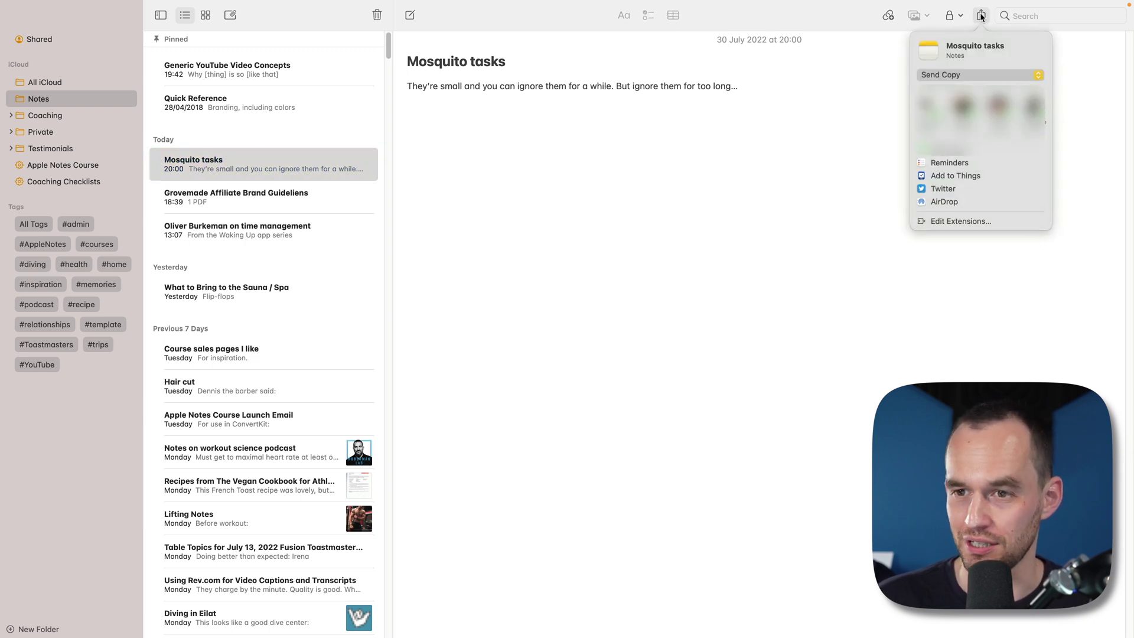
{"action": "left_click", "coordinate": [986, 75]}
{"action": "left_click", "coordinate": [984, 62]}
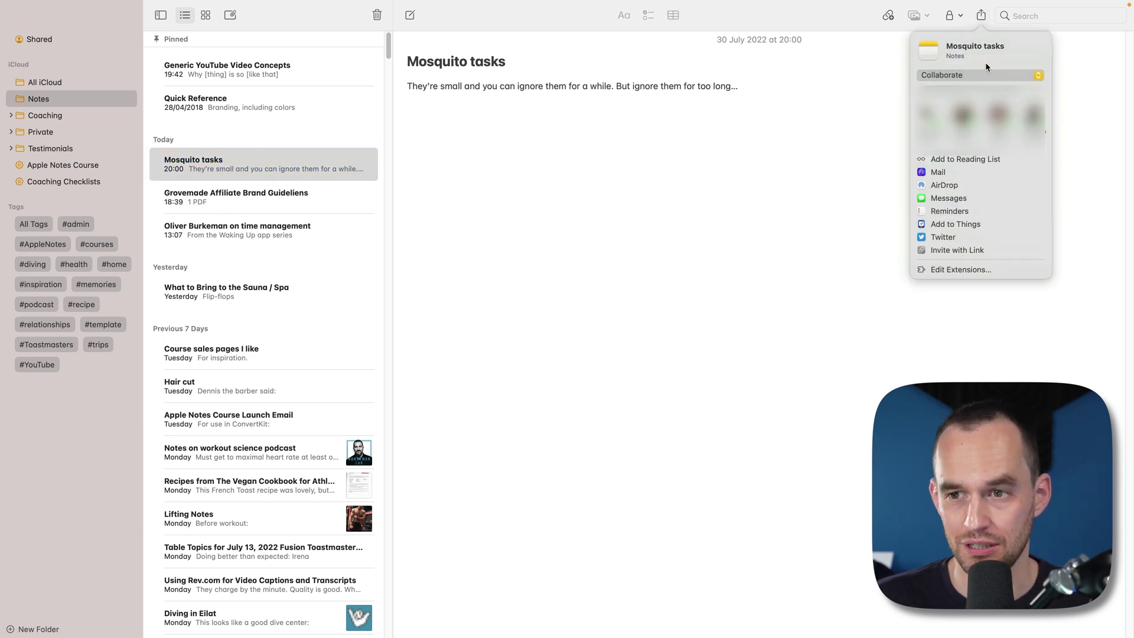
{"action": "left_click", "coordinate": [1004, 250]}
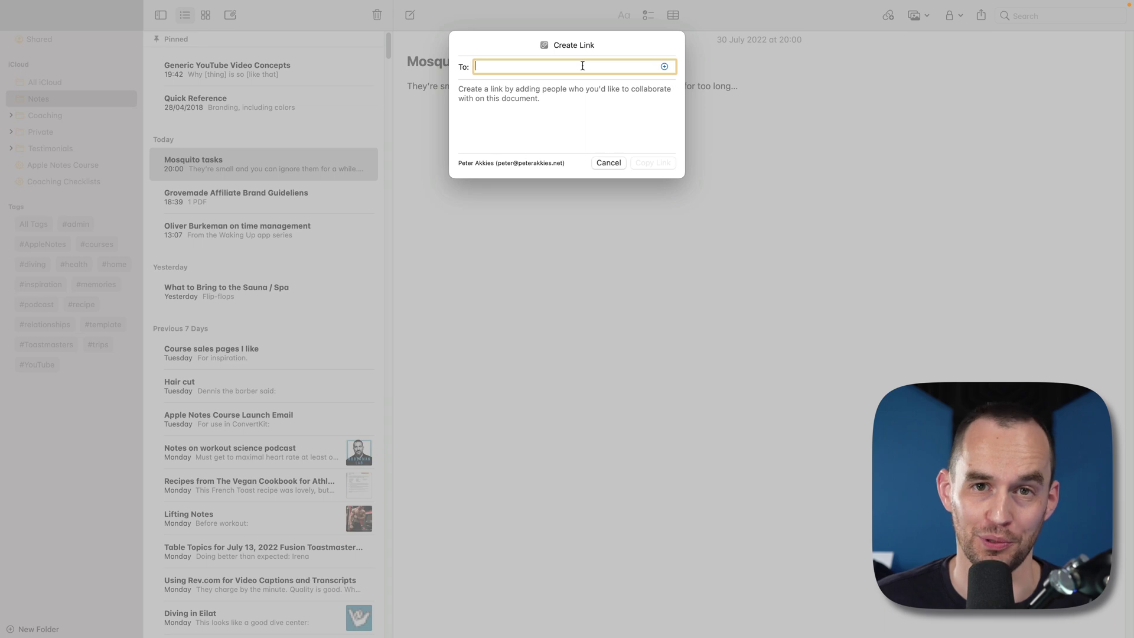
{"action": "left_click", "coordinate": [601, 161]}
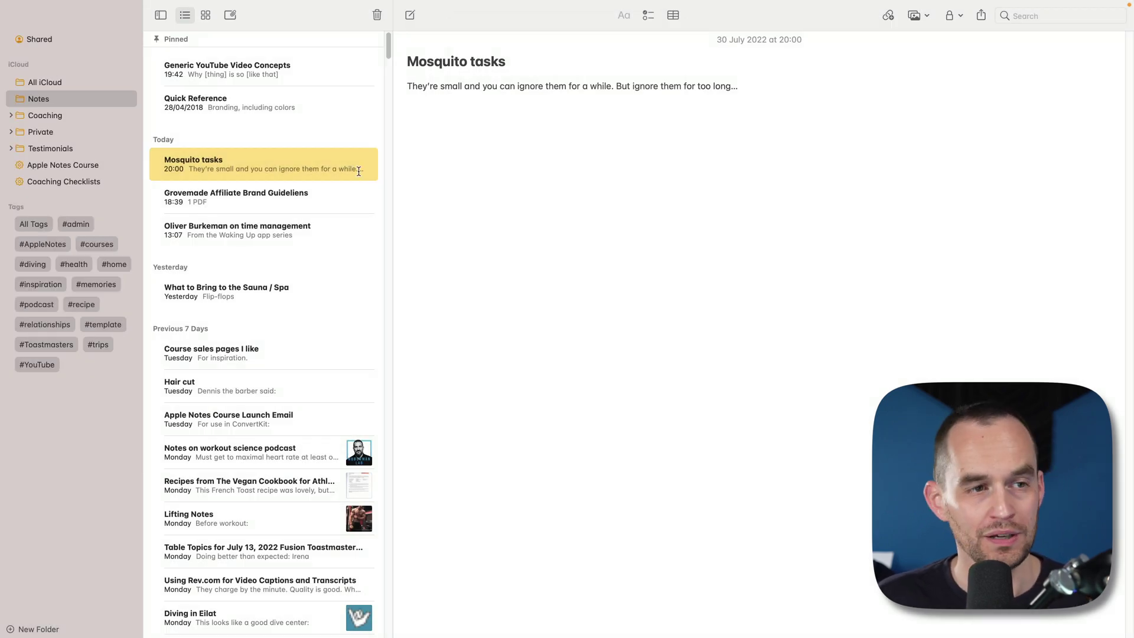
- Show the locked-notes password choices, Use Login Password or Use Custom Password, in Notes Settings
{"action": "left_click", "coordinate": [43, 7]}
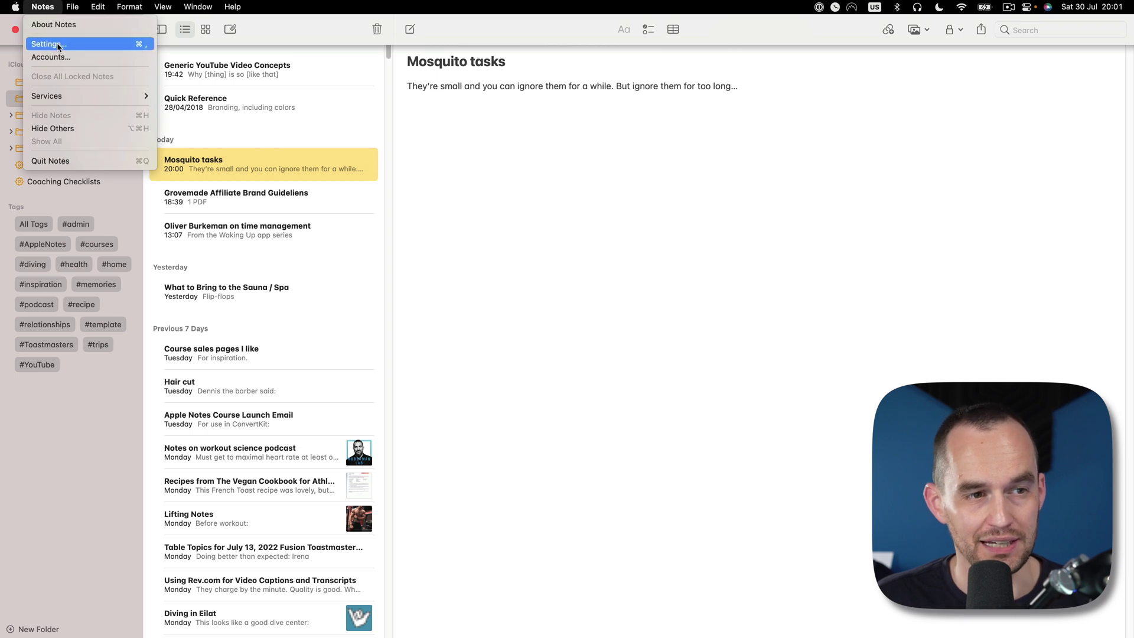
{"action": "left_click", "coordinate": [59, 45]}
{"action": "left_click_drag", "start_coordinate": [626, 18], "coordinate": [755, 79]}
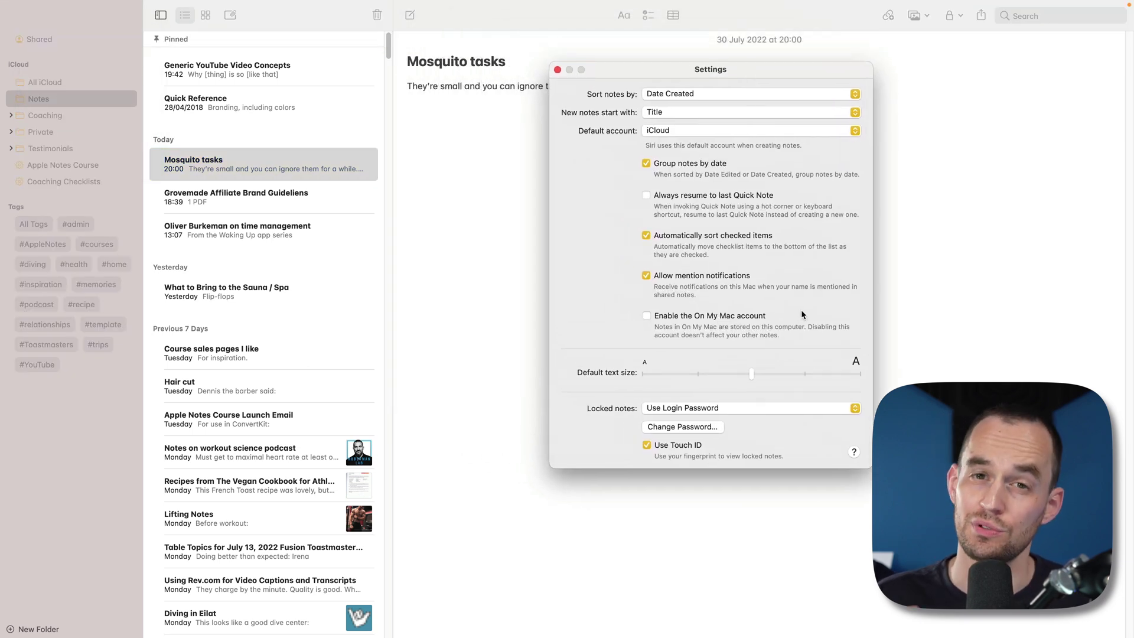
{"action": "left_click", "coordinate": [754, 408]}
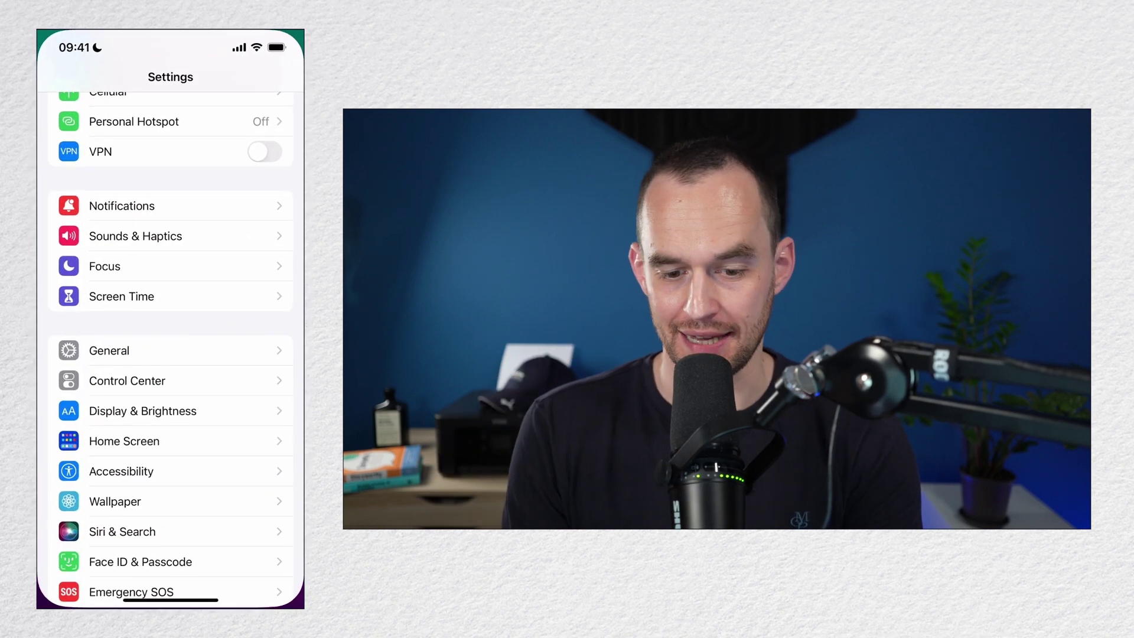
- Review the Control Center controls in iOS Settings, then open Safari from the dock
{"action": "left_click", "coordinate": [127, 380]}
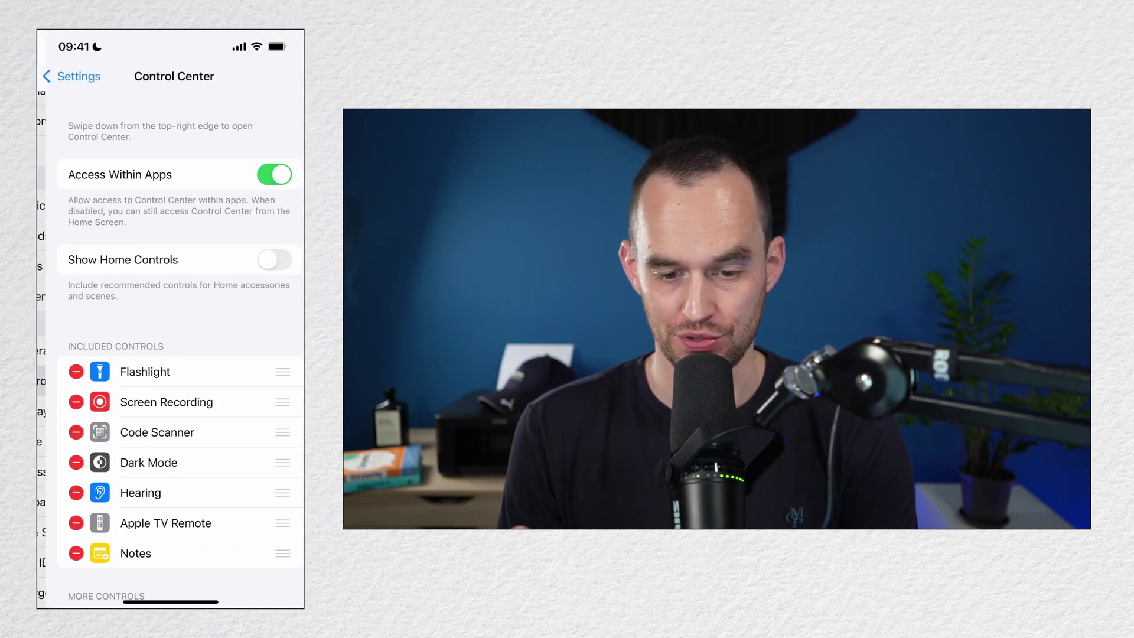
{"action": "scroll", "coordinate": [171, 348], "scroll_direction": "down", "scroll_amount": 5}
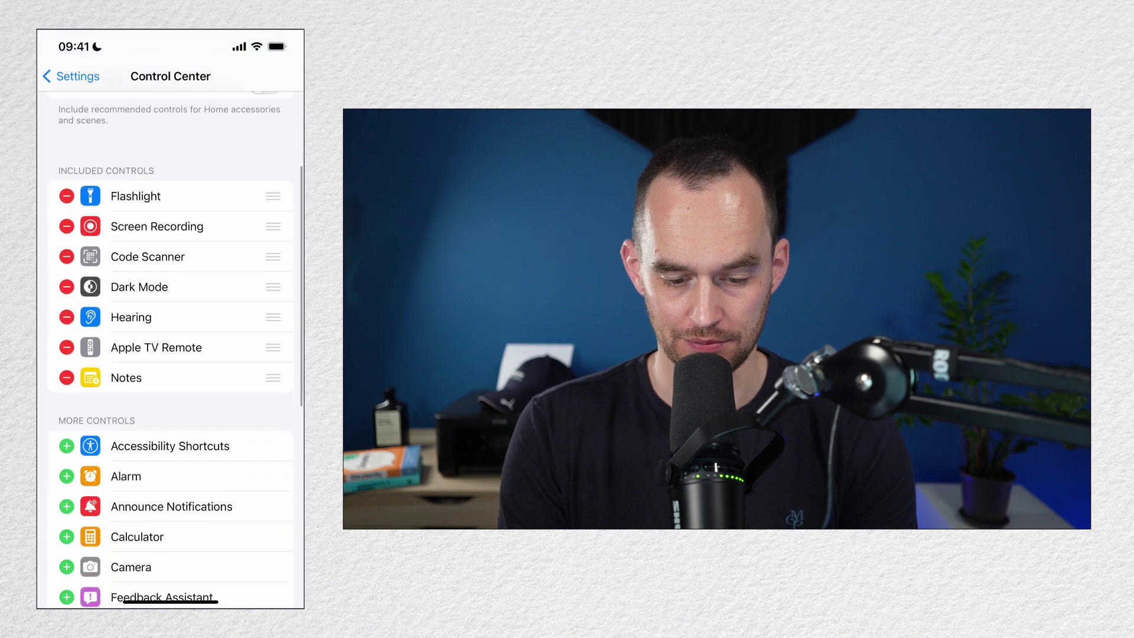
{"action": "scroll", "coordinate": [170, 349], "scroll_direction": "down", "scroll_amount": 5}
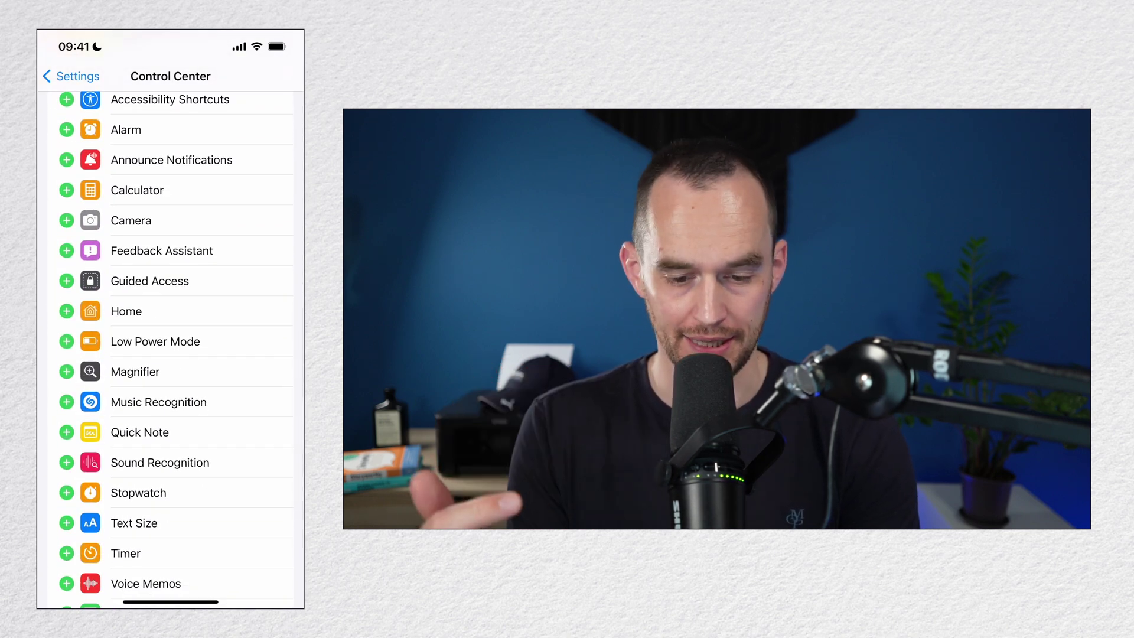
{"action": "scroll", "coordinate": [170, 349], "scroll_direction": "up", "scroll_amount": 1}
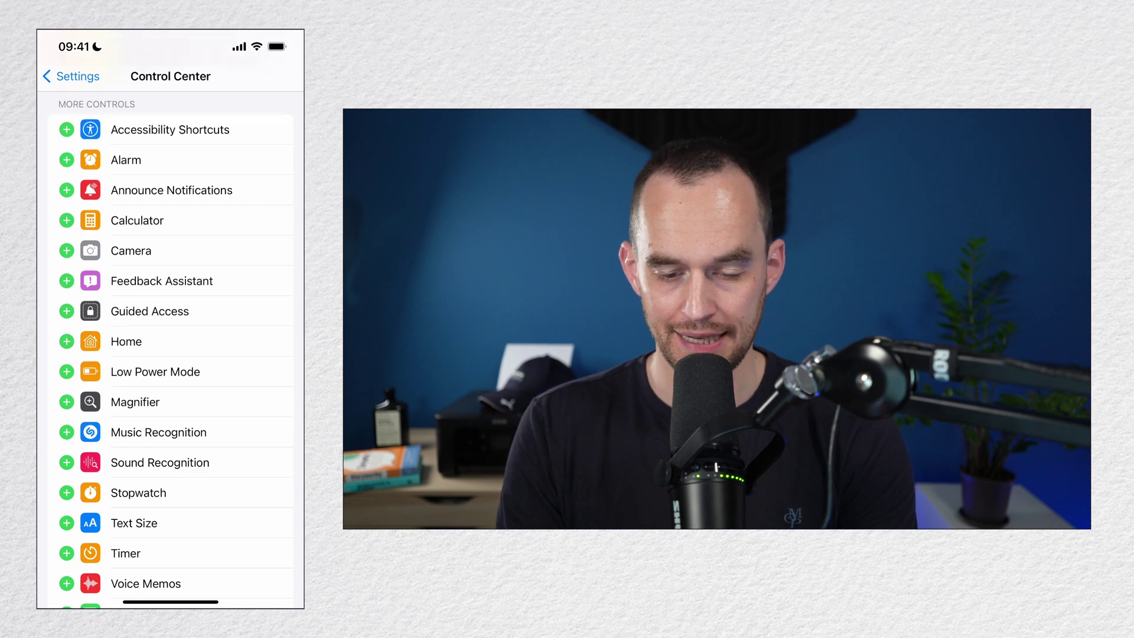
{"action": "left_click_drag", "start_coordinate": [170, 601], "coordinate": [170, 355]}
{"action": "left_click", "coordinate": [258, 555]}
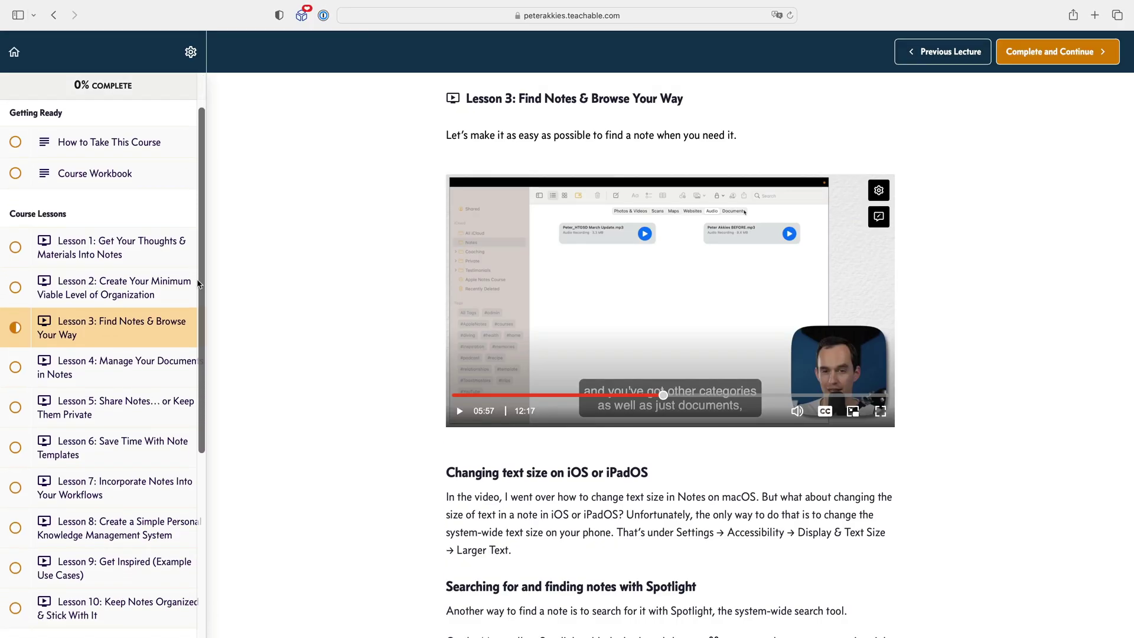
{"action": "scroll", "coordinate": [199, 284], "scroll_direction": "down", "scroll_amount": 4}
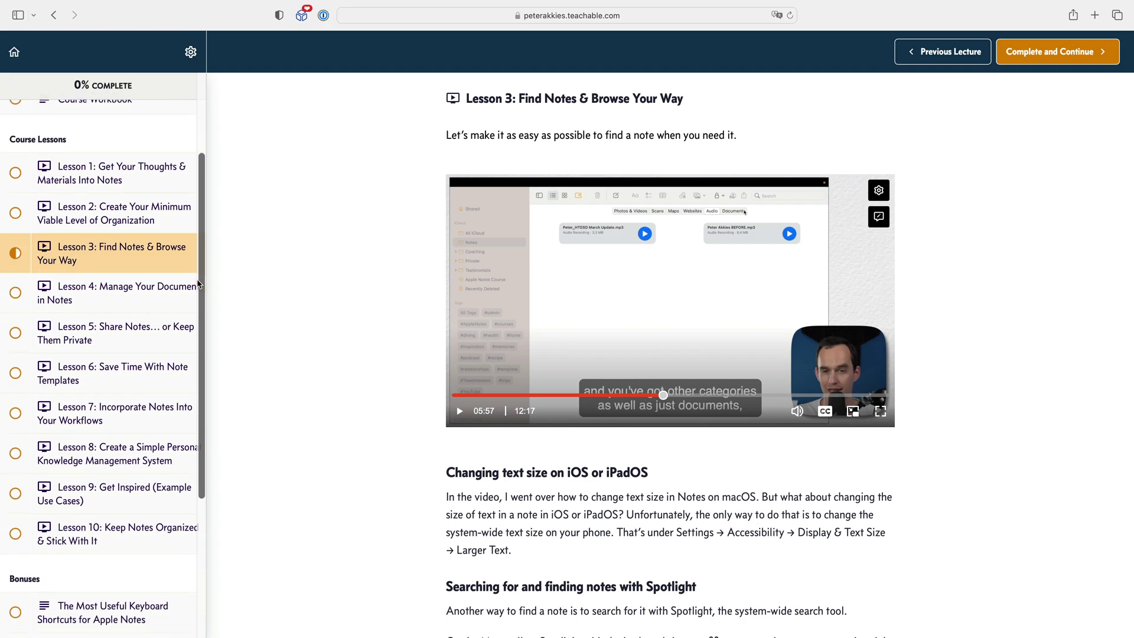